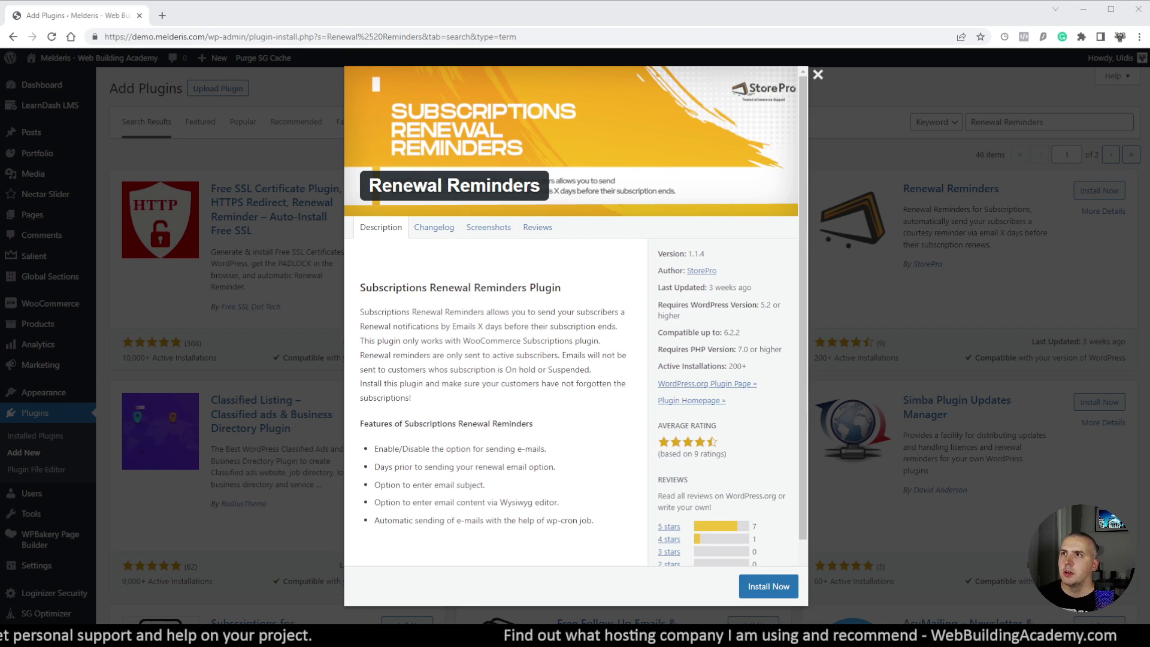
Install and activate the Subscriptions Renewal Reminders plugin, then confirm it in the installed plugins list
{"action": "left_click", "coordinate": [774, 588]}
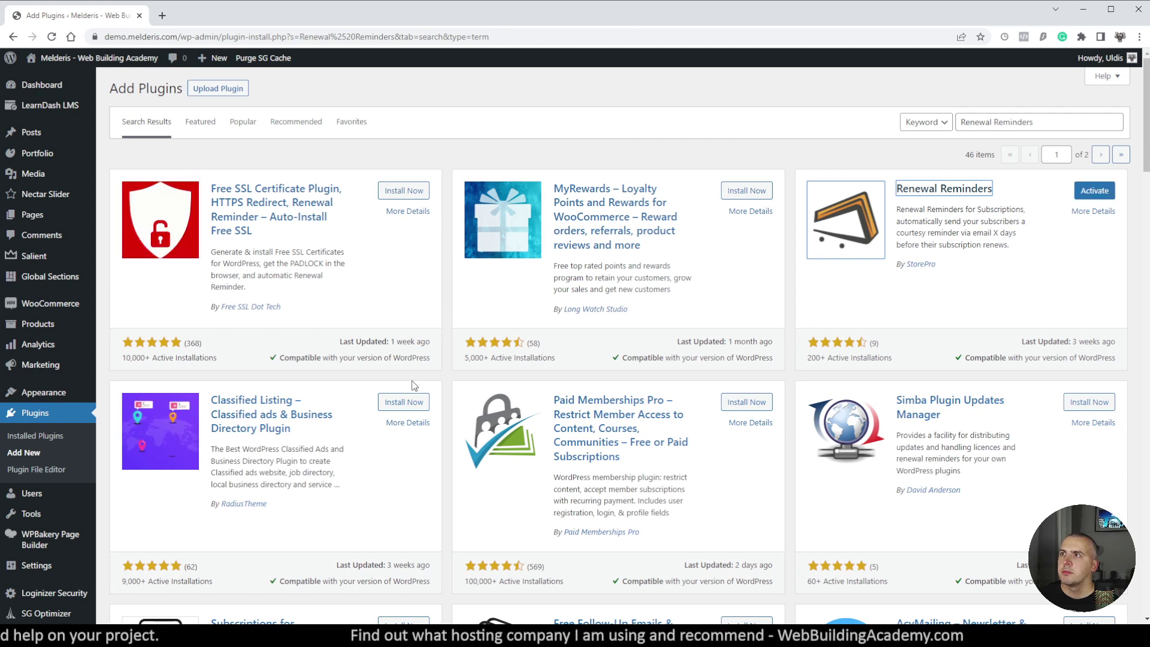
{"action": "left_click", "coordinate": [1094, 191]}
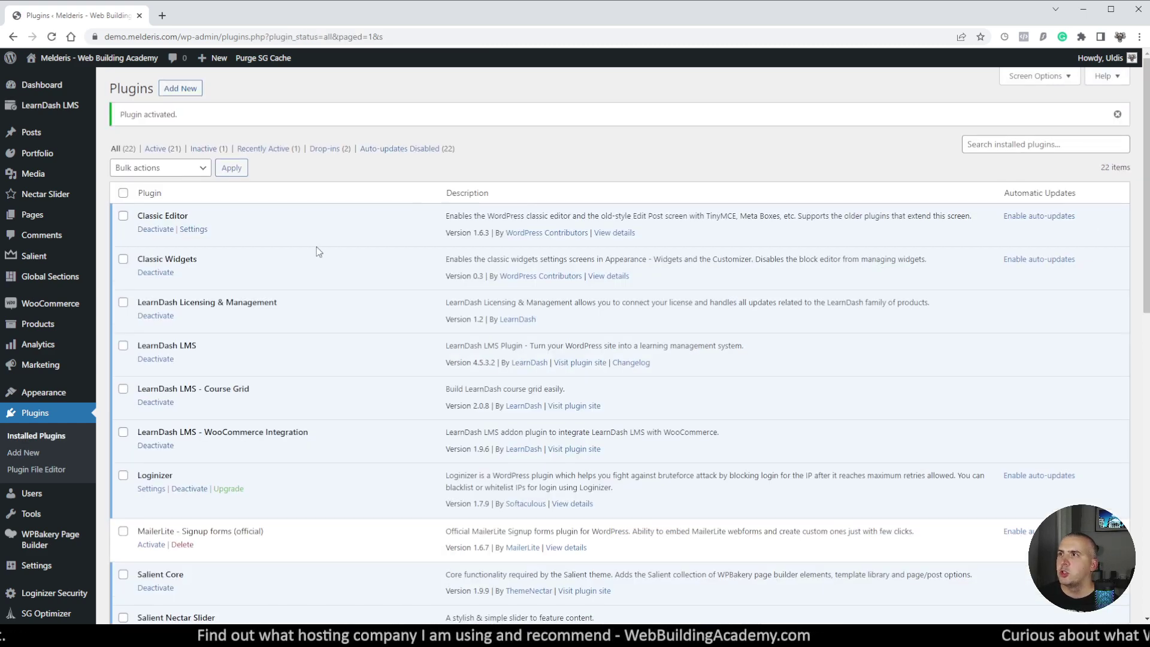
{"action": "scroll", "coordinate": [322, 373], "scroll_direction": "down", "scroll_amount": 8}
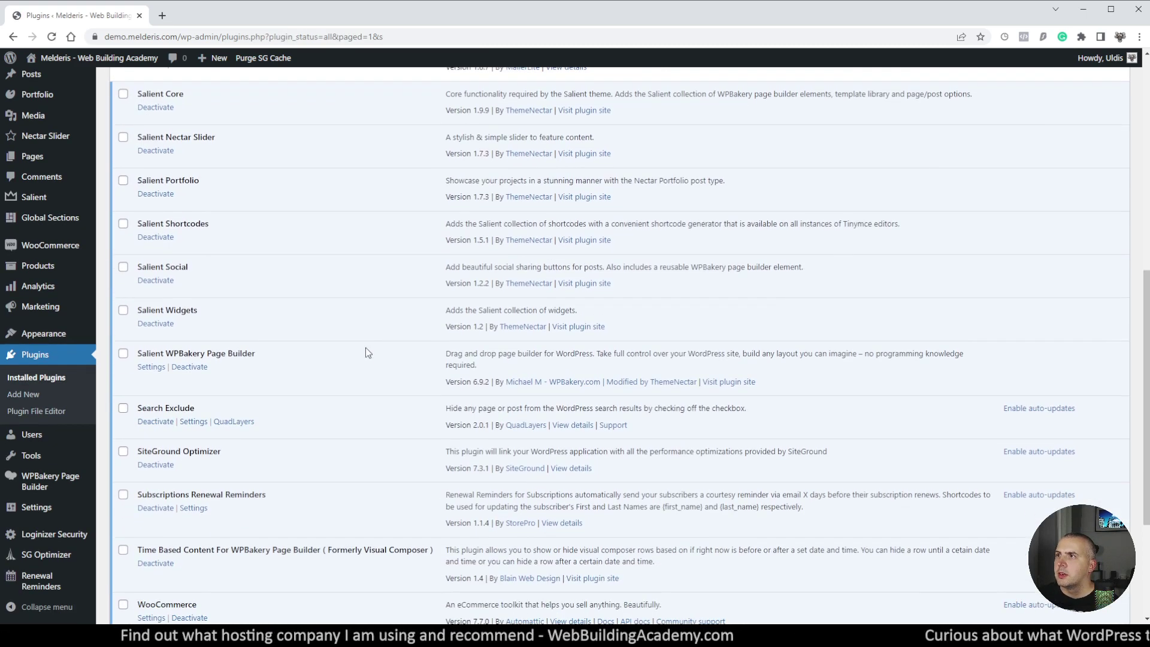
Synchronize existing subscription data from the Renewal Reminders settings and review the default email text
{"action": "left_click", "coordinate": [202, 508]}
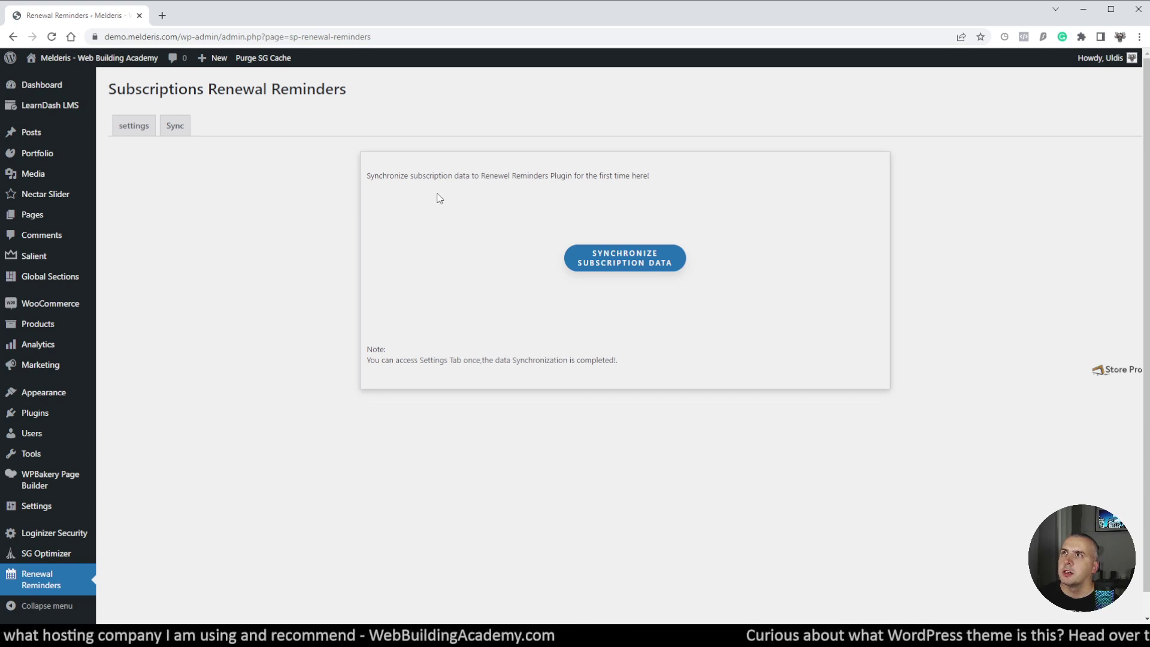
{"action": "left_click", "coordinate": [635, 257]}
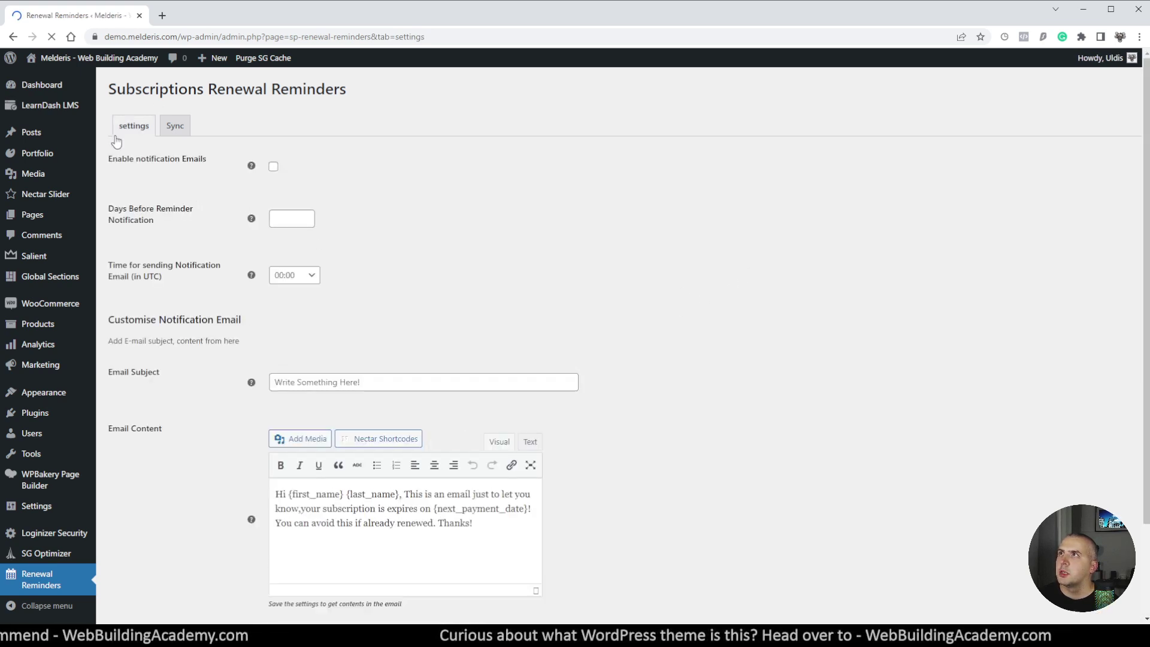
{"action": "scroll", "coordinate": [130, 547], "scroll_direction": "down", "scroll_amount": 1}
{"action": "scroll", "coordinate": [129, 547], "scroll_direction": "down", "scroll_amount": 1}
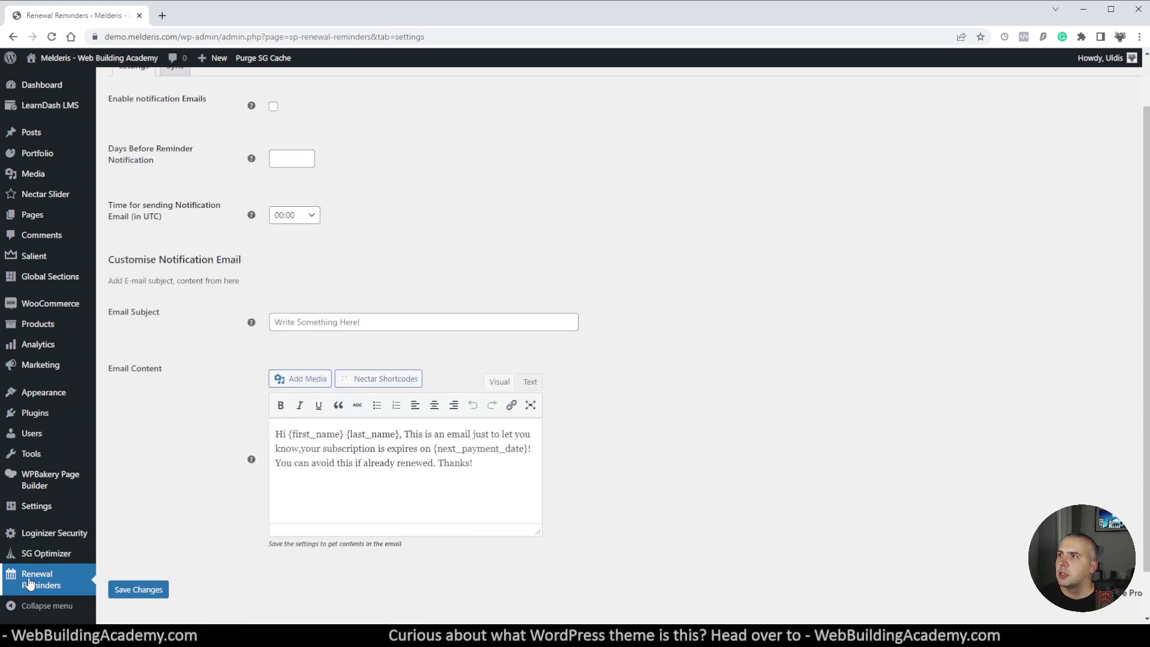
{"action": "scroll", "coordinate": [243, 252], "scroll_direction": "up", "scroll_amount": 1}
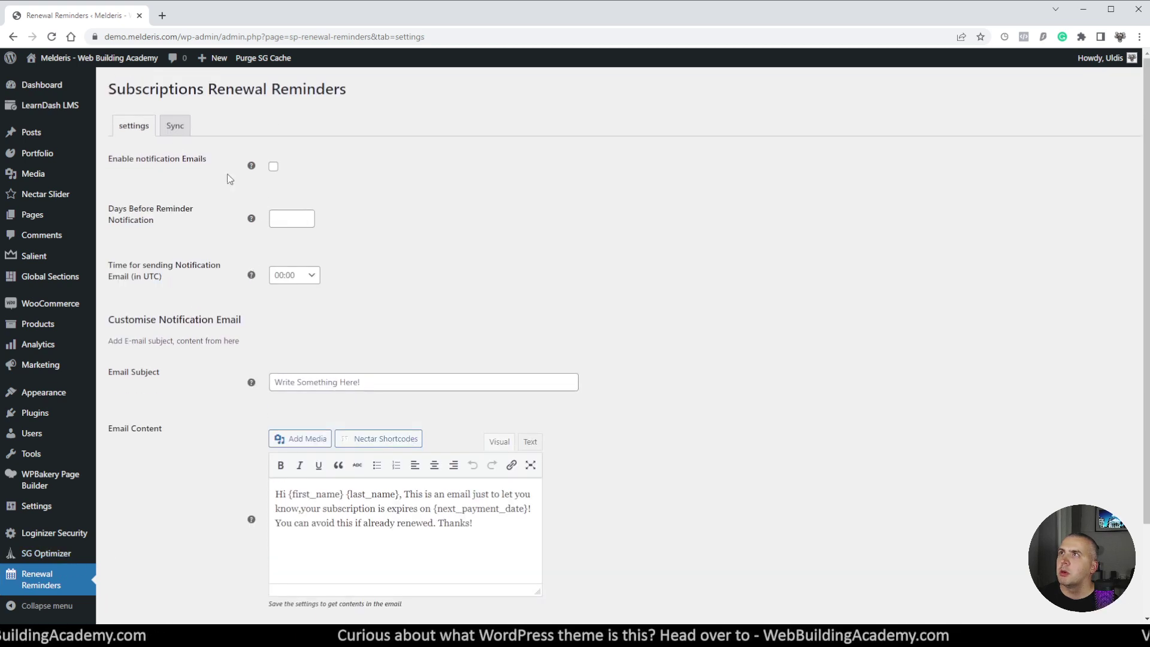
Set reminders to 2 days before renewal and paste the subject 'Reminder! Your subscription renewal from demo.melderis.com is in 2 days.'
{"action": "left_click", "coordinate": [285, 224]}
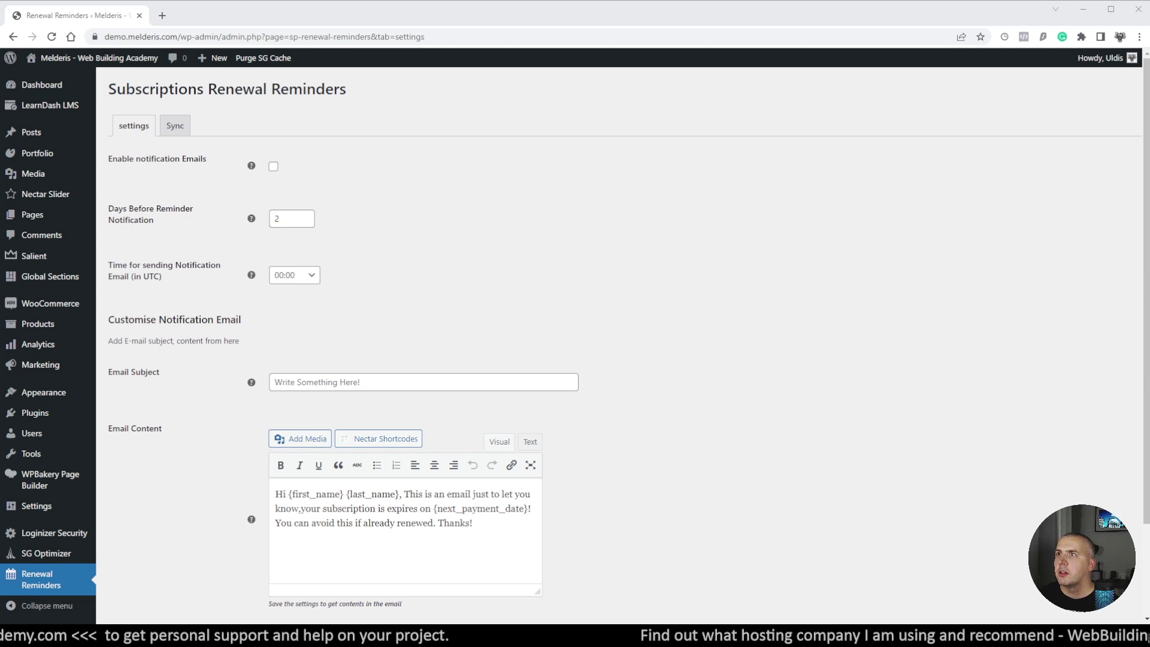
{"action": "left_click", "coordinate": [329, 390]}
{"action": "type", "text": "Reminder! Your subscription renewal from demo.melderis.com is in 2 days."}
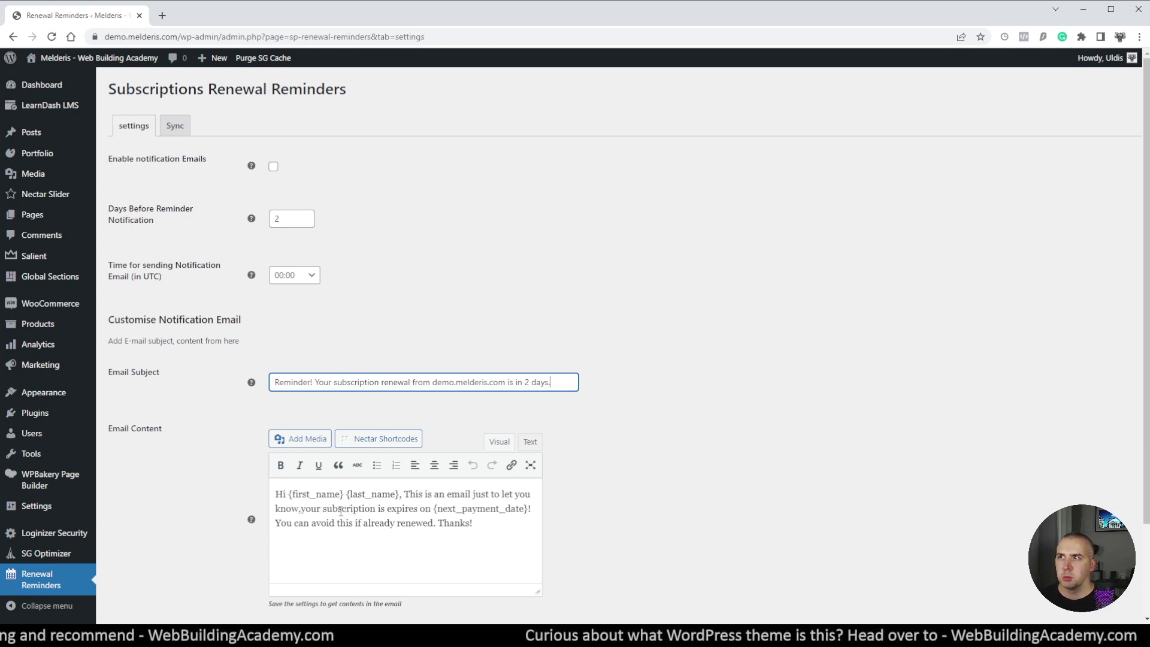
{"action": "left_click_drag", "start_coordinate": [417, 510], "coordinate": [326, 510]}
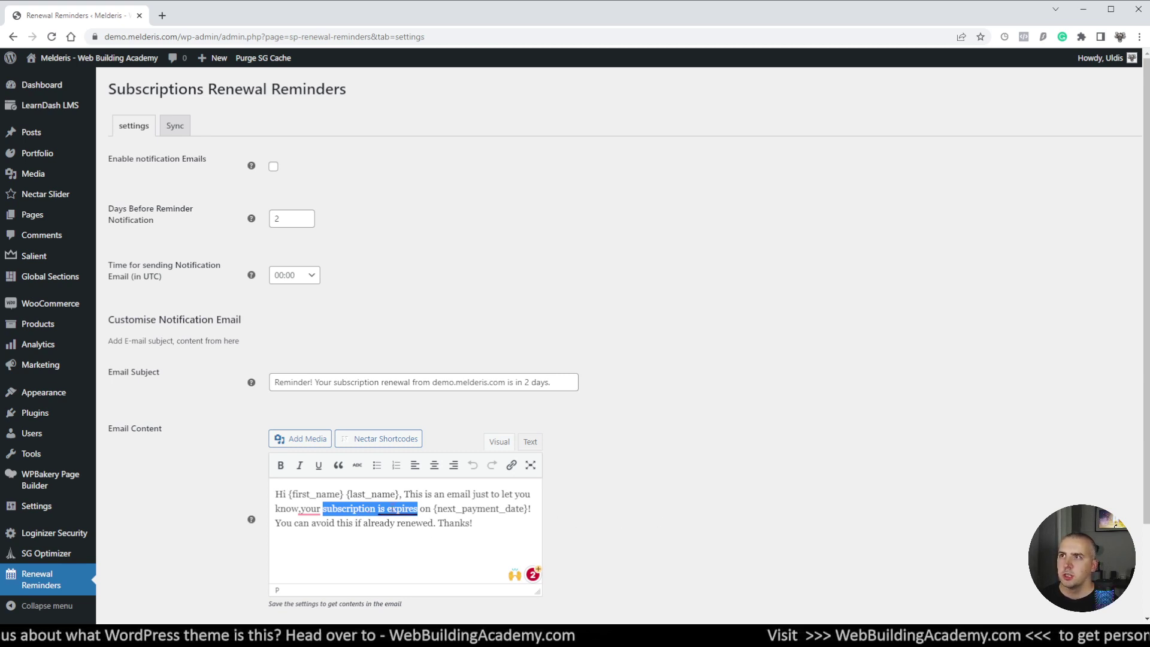
{"action": "left_click", "coordinate": [442, 507]}
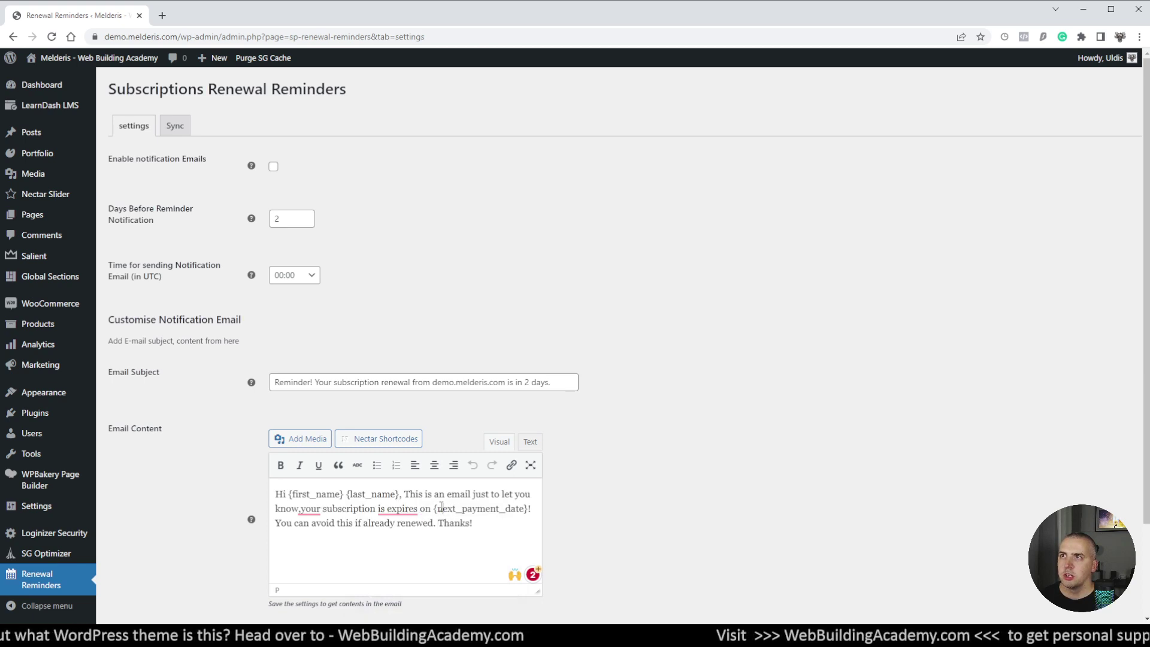
{"action": "left_click_drag", "start_coordinate": [437, 508], "coordinate": [525, 509]}
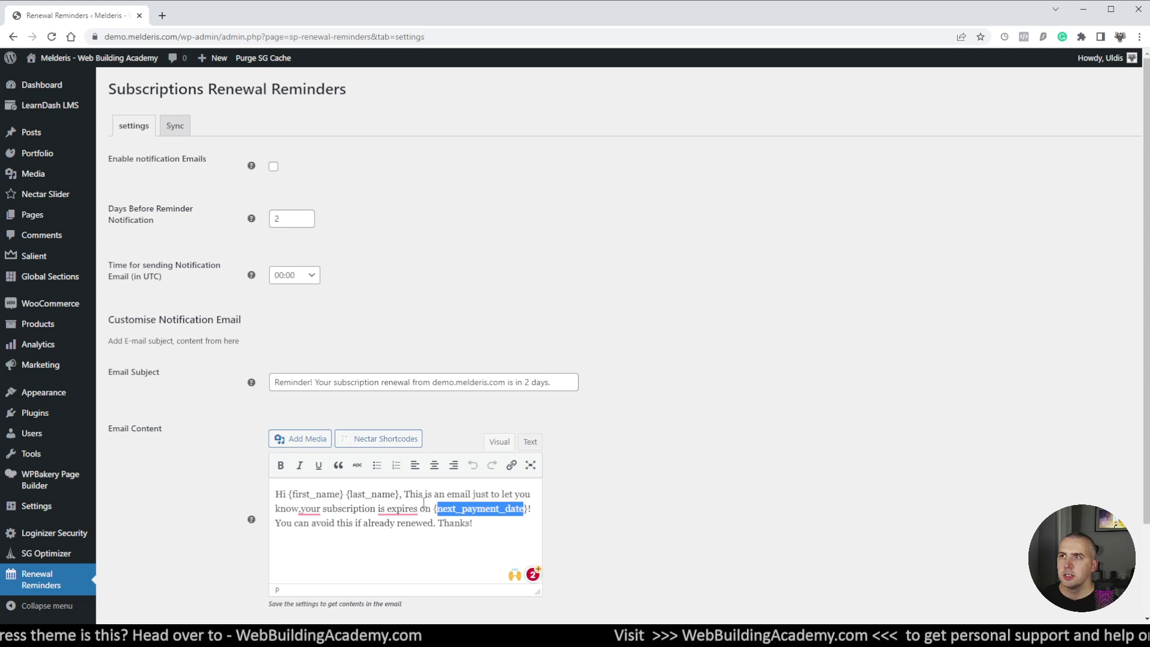
{"action": "mouse_move", "coordinate": [419, 509]}
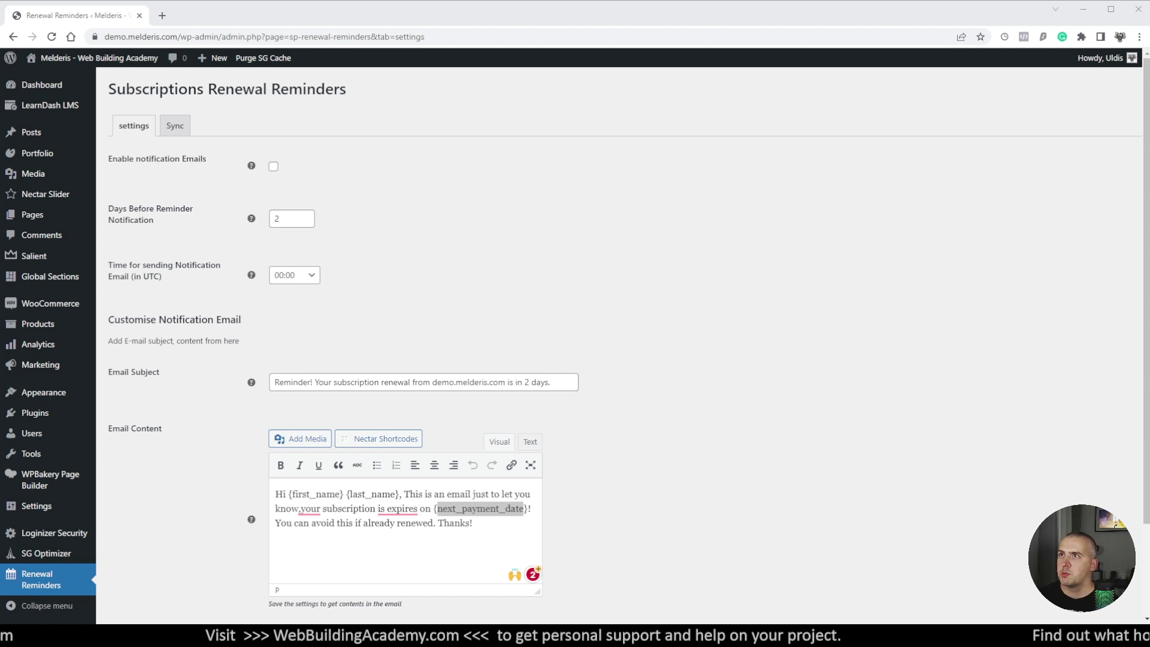
Replace the email body HTML with text greeting {first_name}, due {next_payment_date}, linking to My Account
{"action": "left_click", "coordinate": [530, 441]}
{"action": "left_click_drag", "start_coordinate": [474, 519], "coordinate": [271, 484]}
{"action": "key", "text": "ctrl+v"}
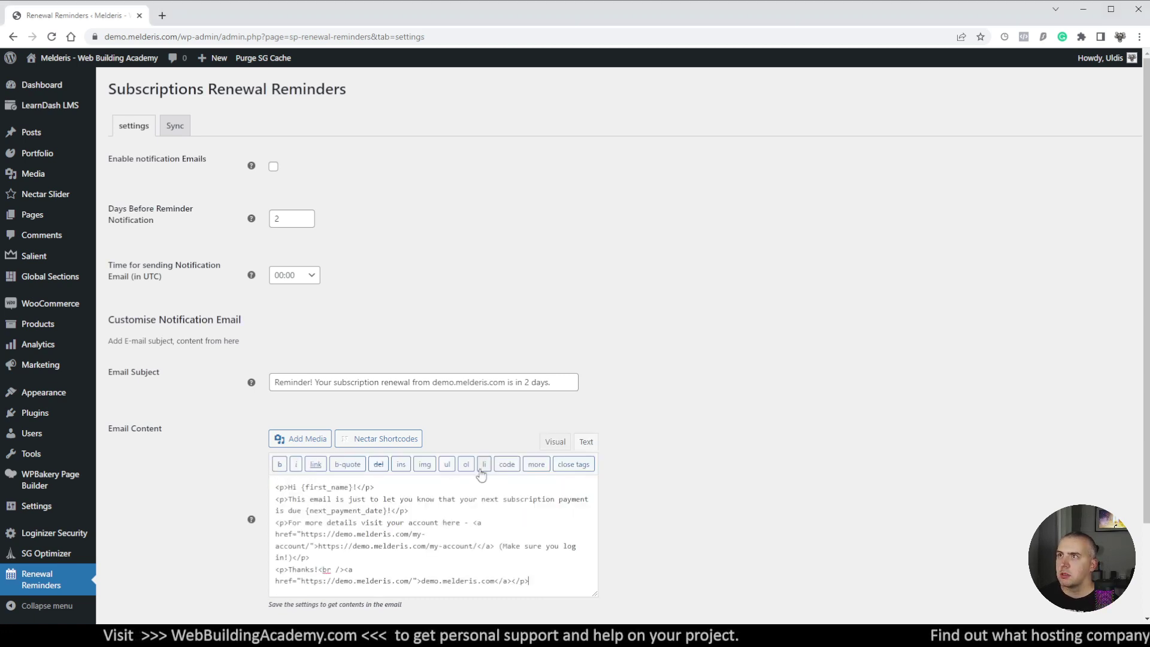
{"action": "left_click", "coordinate": [547, 444]}
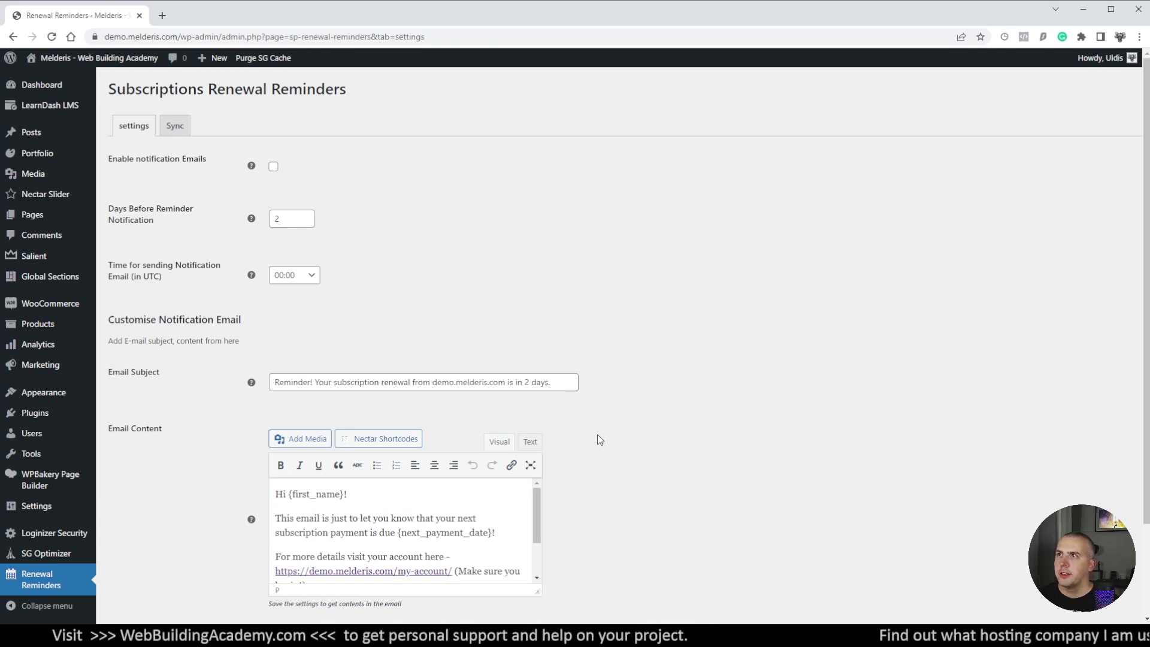
{"action": "scroll", "coordinate": [337, 497], "scroll_direction": "down", "scroll_amount": 2}
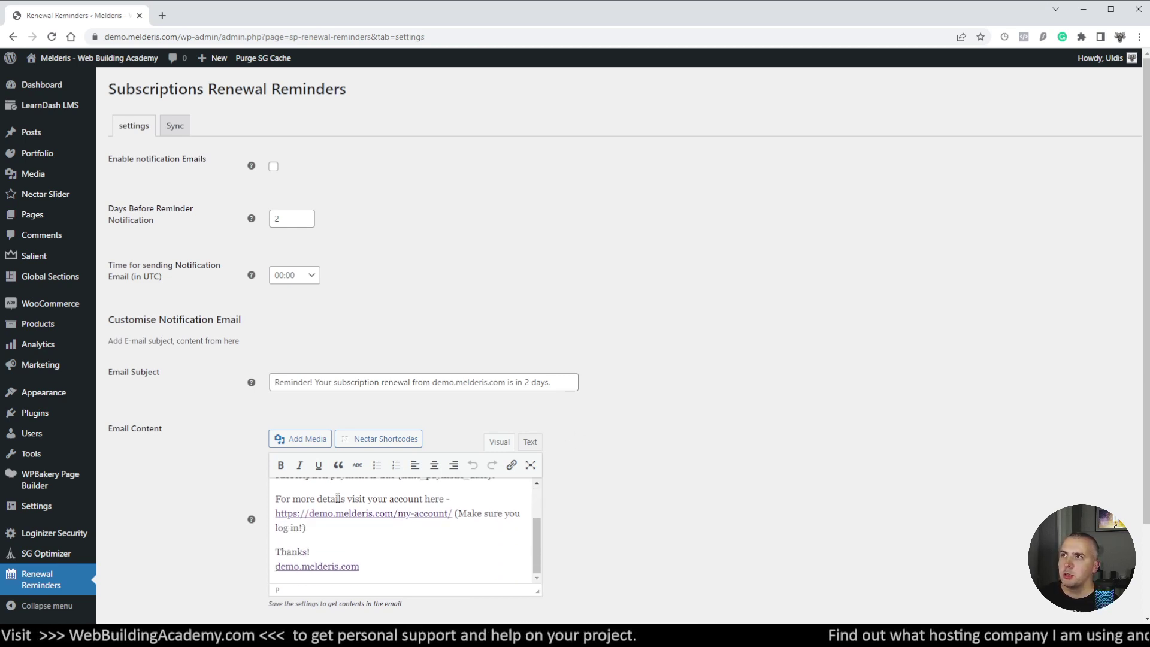
{"action": "scroll", "coordinate": [342, 497], "scroll_direction": "up", "scroll_amount": 2}
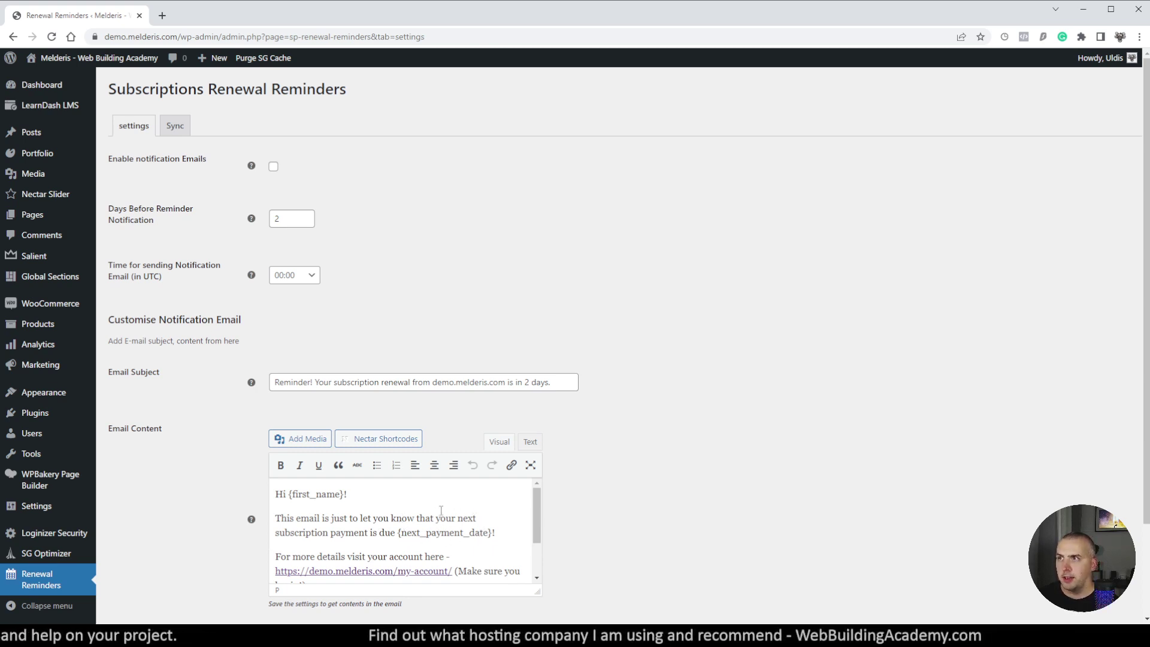
{"action": "scroll", "coordinate": [441, 510], "scroll_direction": "down", "scroll_amount": 2}
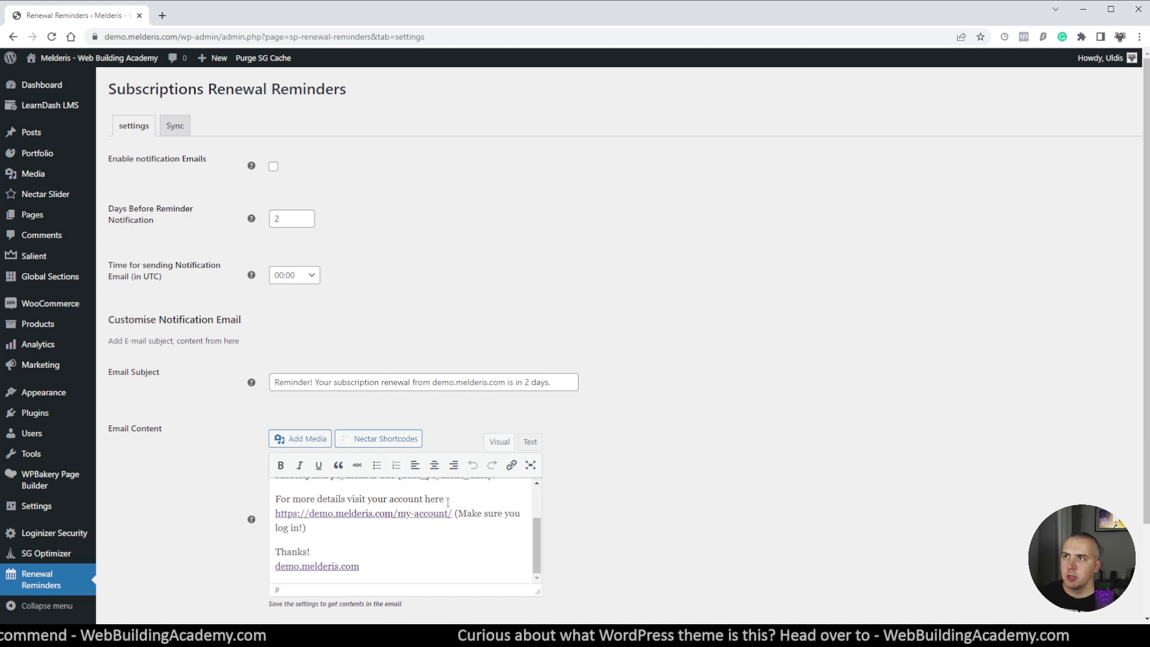
Save the renewal reminder settings with the new email text
{"action": "scroll", "coordinate": [816, 490], "scroll_direction": "down", "scroll_amount": 2}
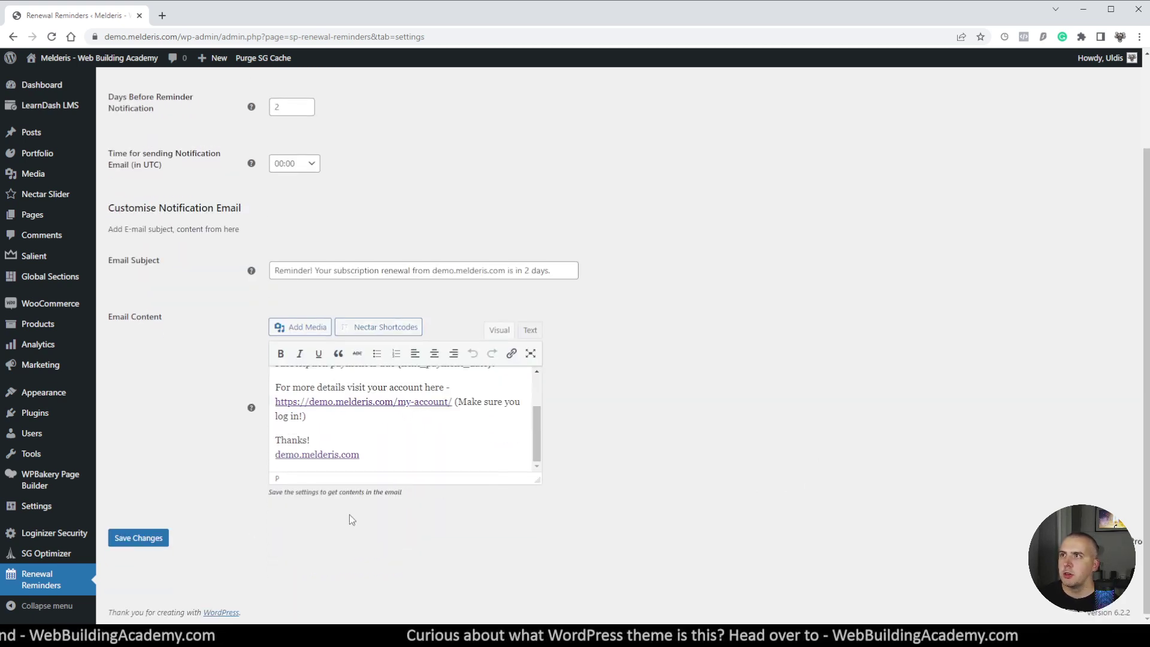
{"action": "scroll", "coordinate": [568, 307], "scroll_direction": "up", "scroll_amount": 2}
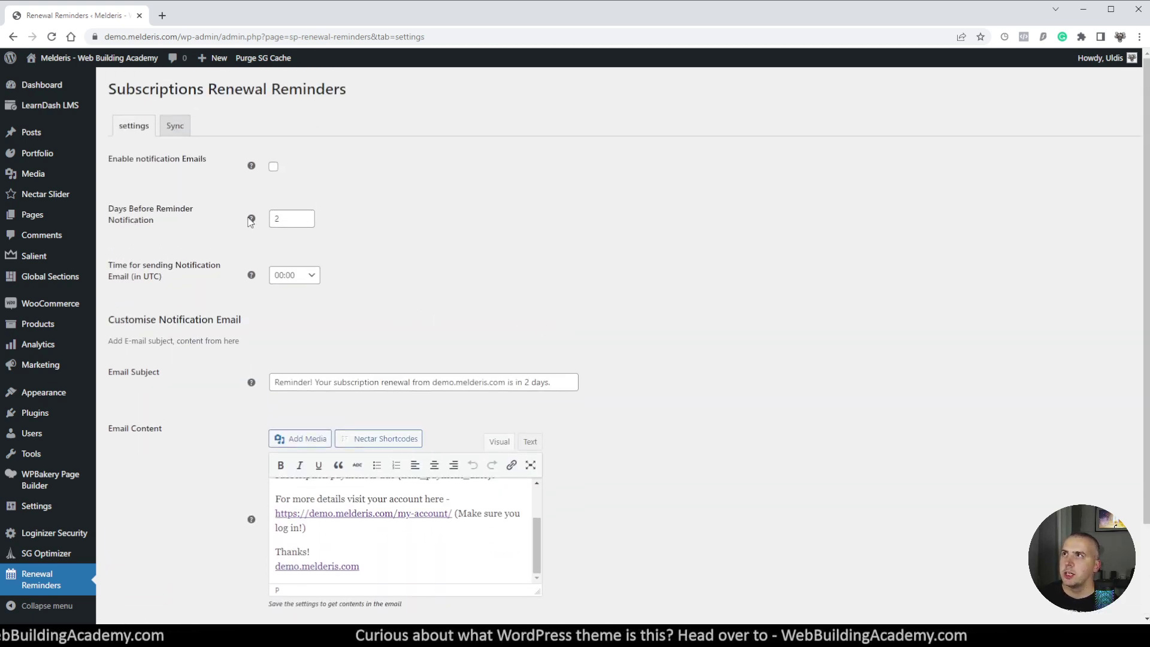
{"action": "scroll", "coordinate": [557, 351], "scroll_direction": "down", "scroll_amount": 2}
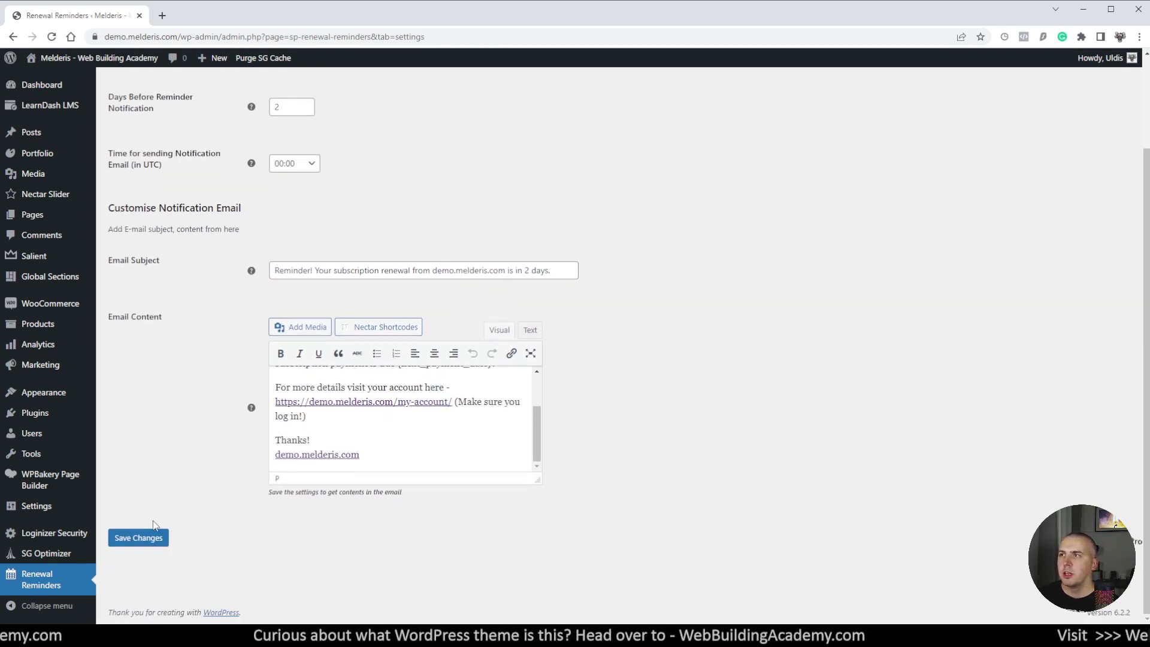
{"action": "left_click", "coordinate": [138, 538]}
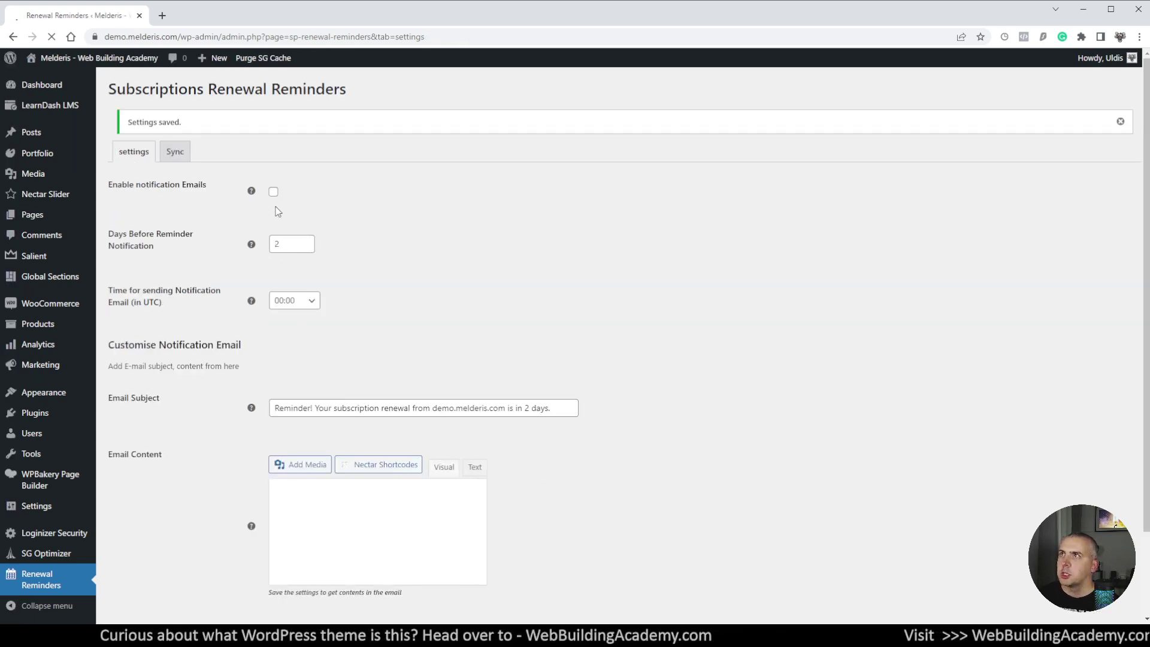
Enable notification emails and save the settings again
{"action": "left_click", "coordinate": [274, 195]}
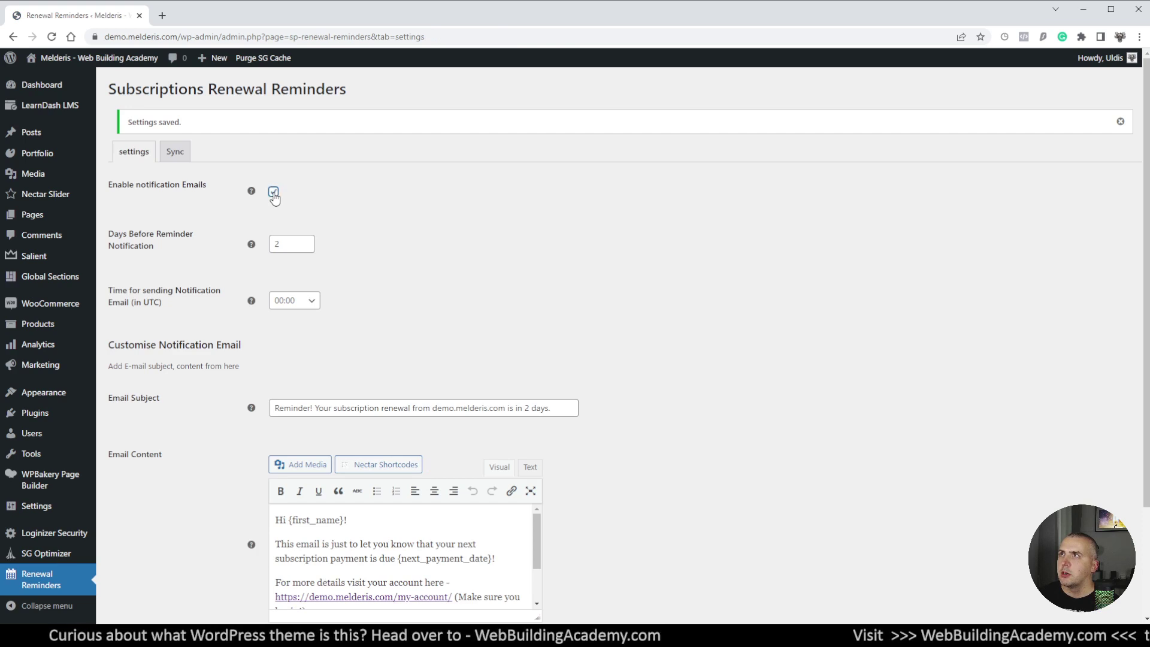
{"action": "scroll", "coordinate": [291, 283], "scroll_direction": "down", "scroll_amount": 3}
{"action": "left_click", "coordinate": [140, 538]}
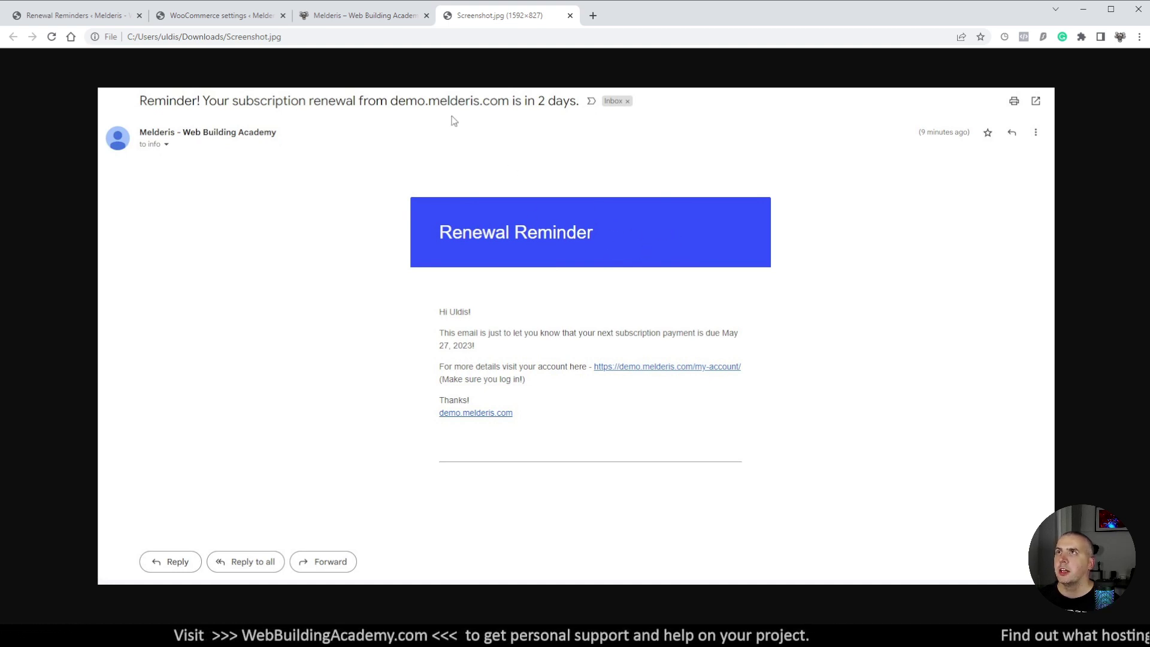
Compare the site's HTML email template preview against the received reminder email screenshot
{"action": "left_click", "coordinate": [372, 17]}
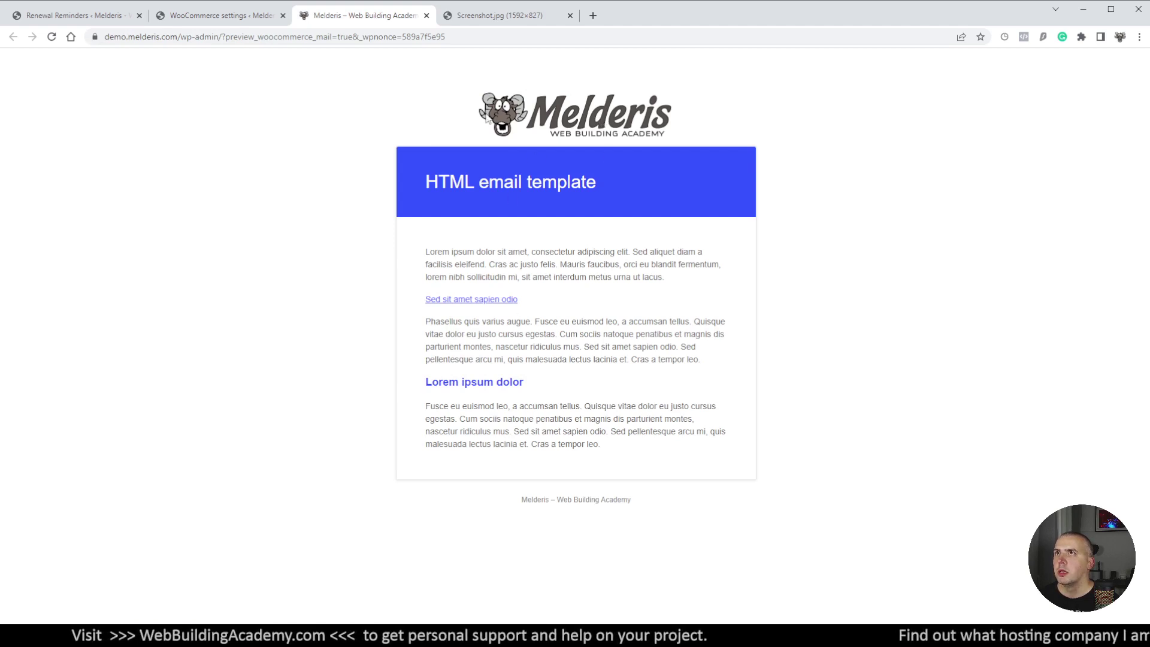
{"action": "left_click", "coordinate": [465, 18]}
{"action": "left_click", "coordinate": [393, 18]}
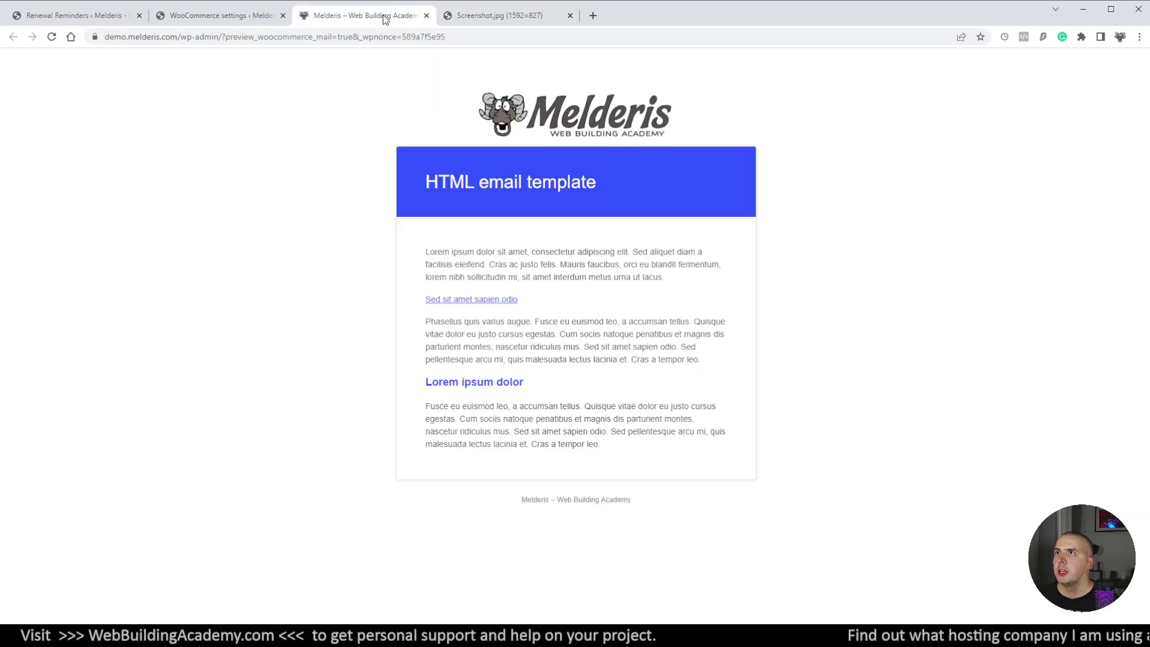
{"action": "left_click", "coordinate": [473, 16]}
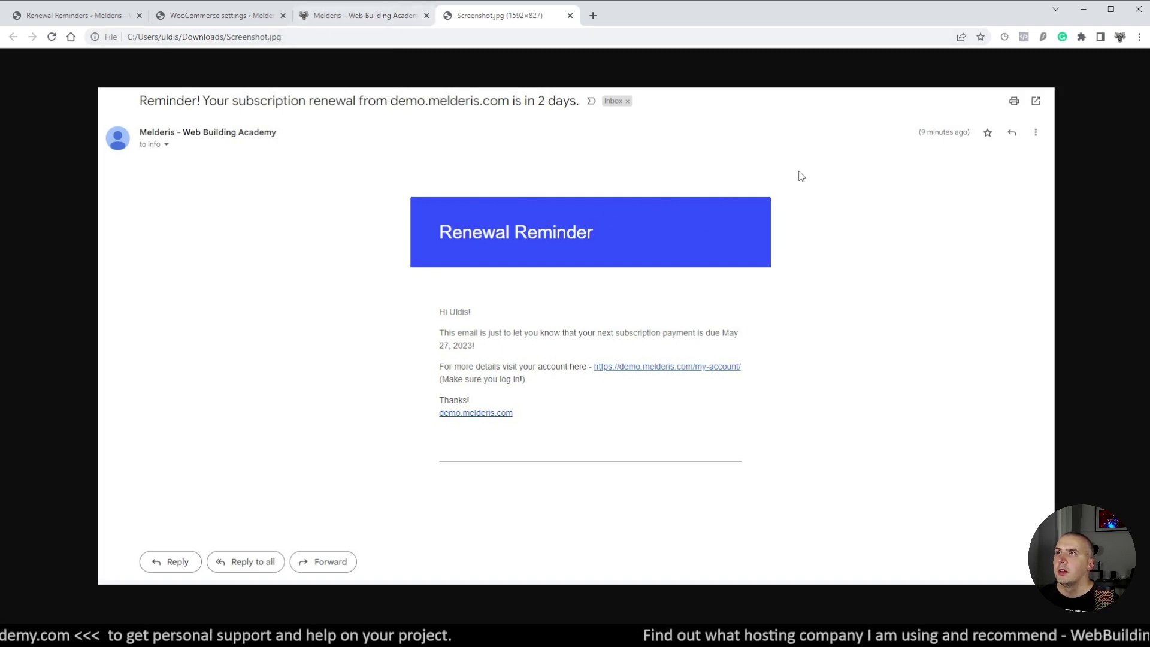
{"action": "left_click", "coordinate": [364, 20]}
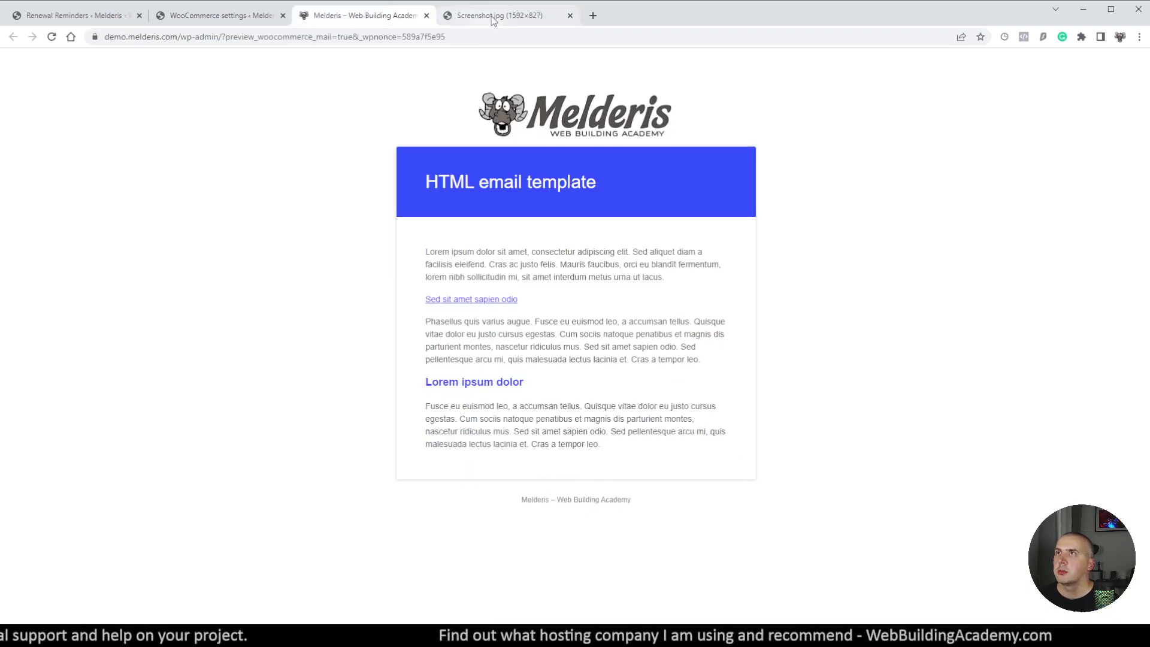
{"action": "left_click", "coordinate": [523, 16]}
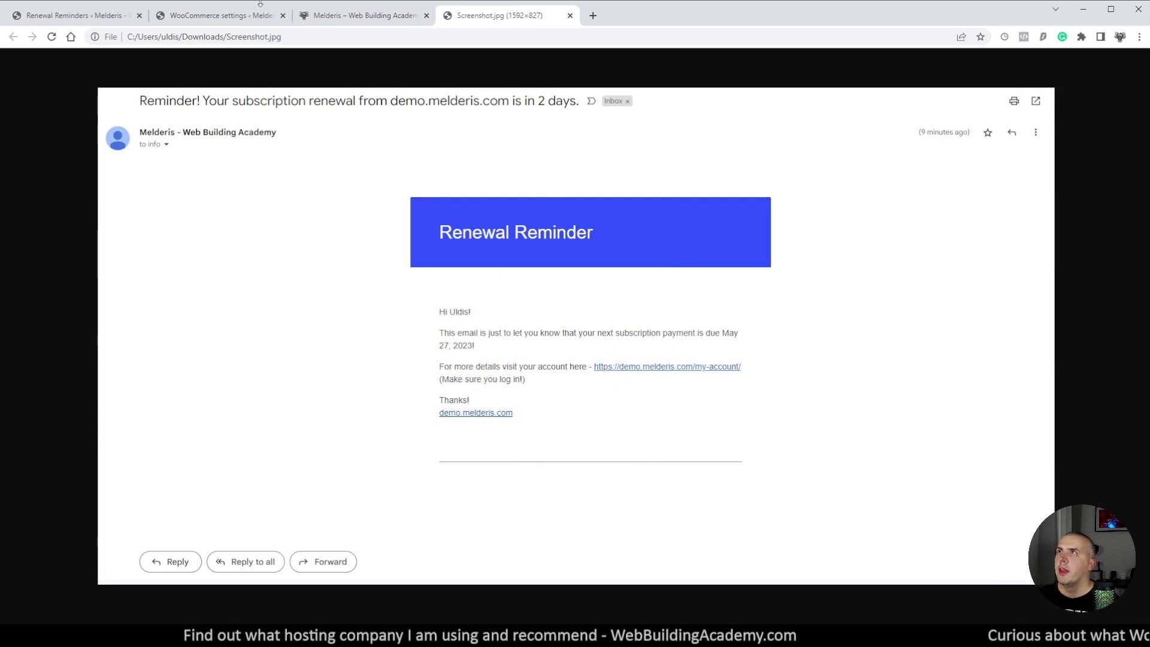
Check the My Account subscription details, next payment in 2 days, against the reminder email screenshot
{"action": "left_click", "coordinate": [228, 16]}
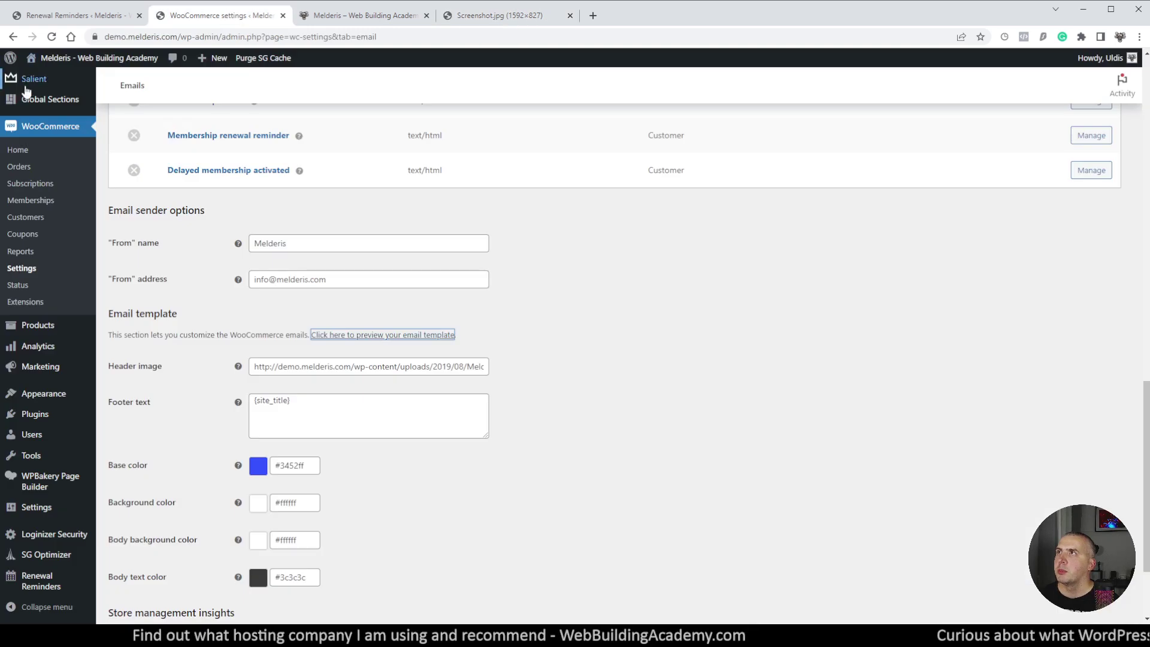
{"action": "left_click", "coordinate": [63, 60]}
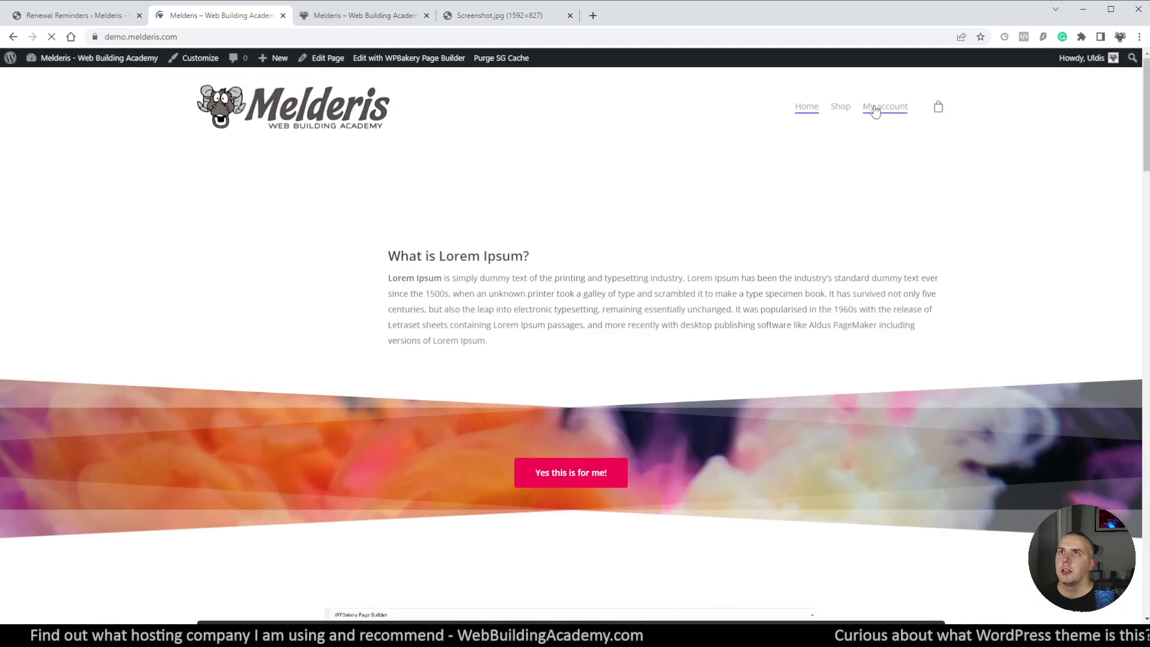
{"action": "left_click", "coordinate": [875, 112]}
{"action": "left_click", "coordinate": [492, 16]}
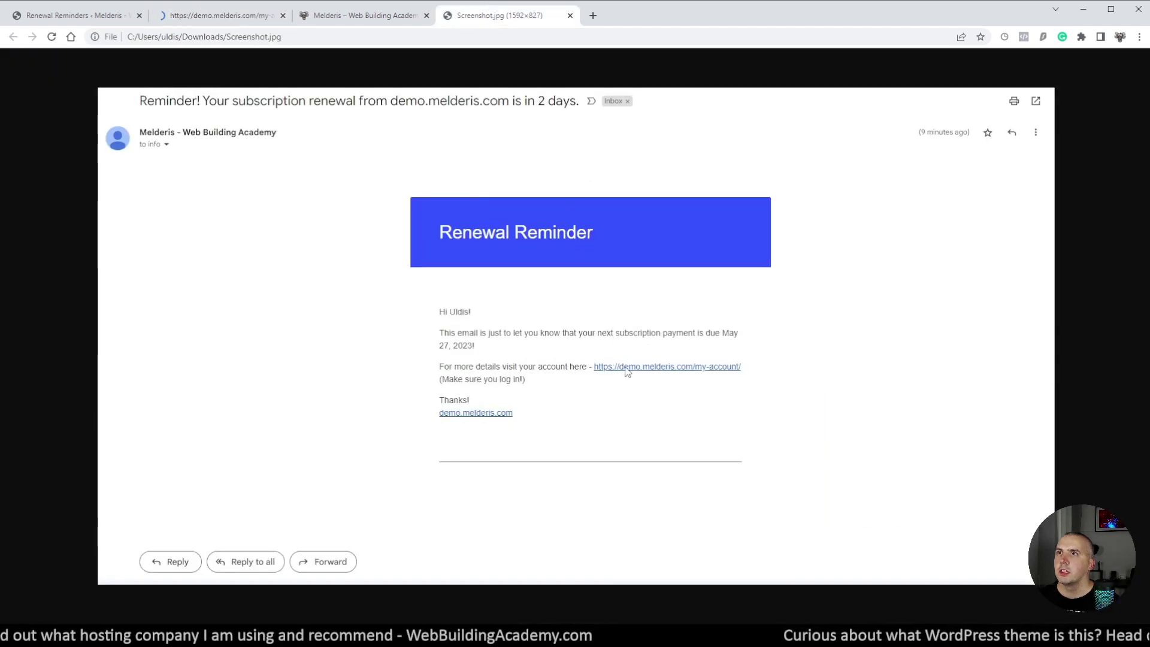
{"action": "left_click", "coordinate": [188, 18]}
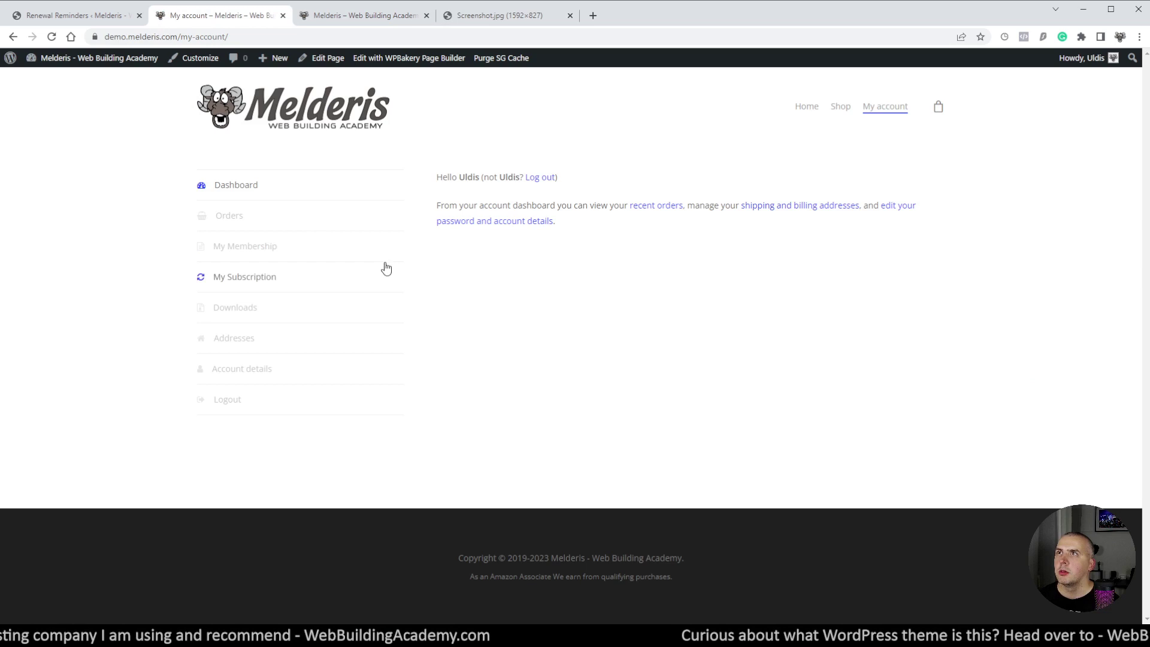
{"action": "left_click", "coordinate": [242, 282]}
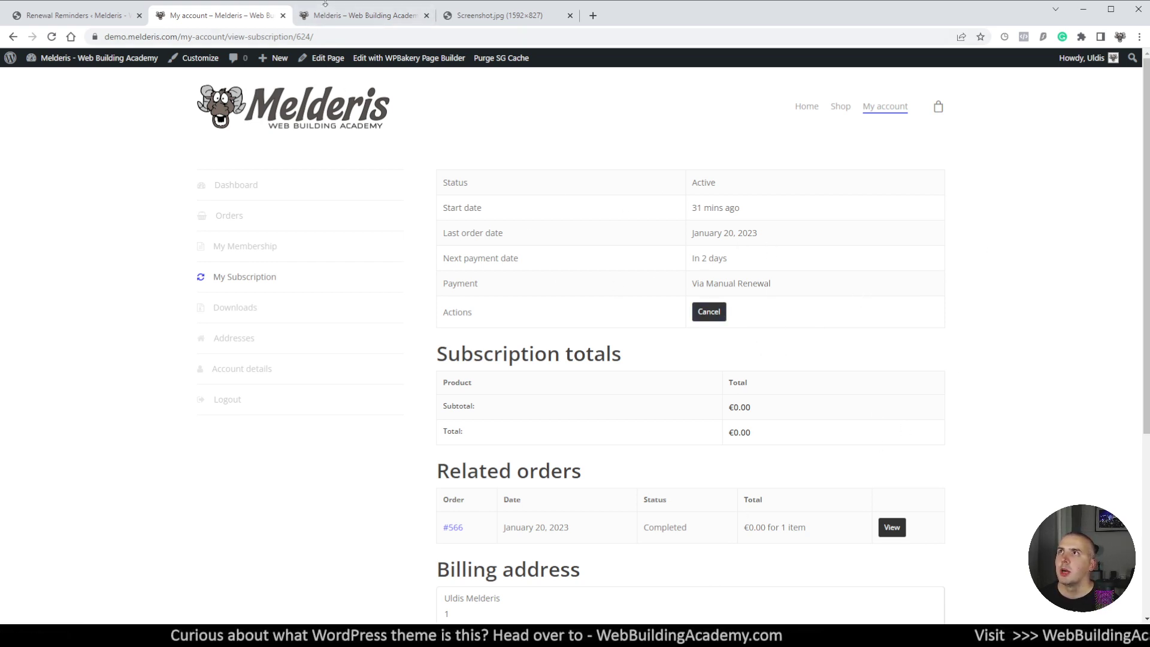
{"action": "left_click", "coordinate": [499, 16]}
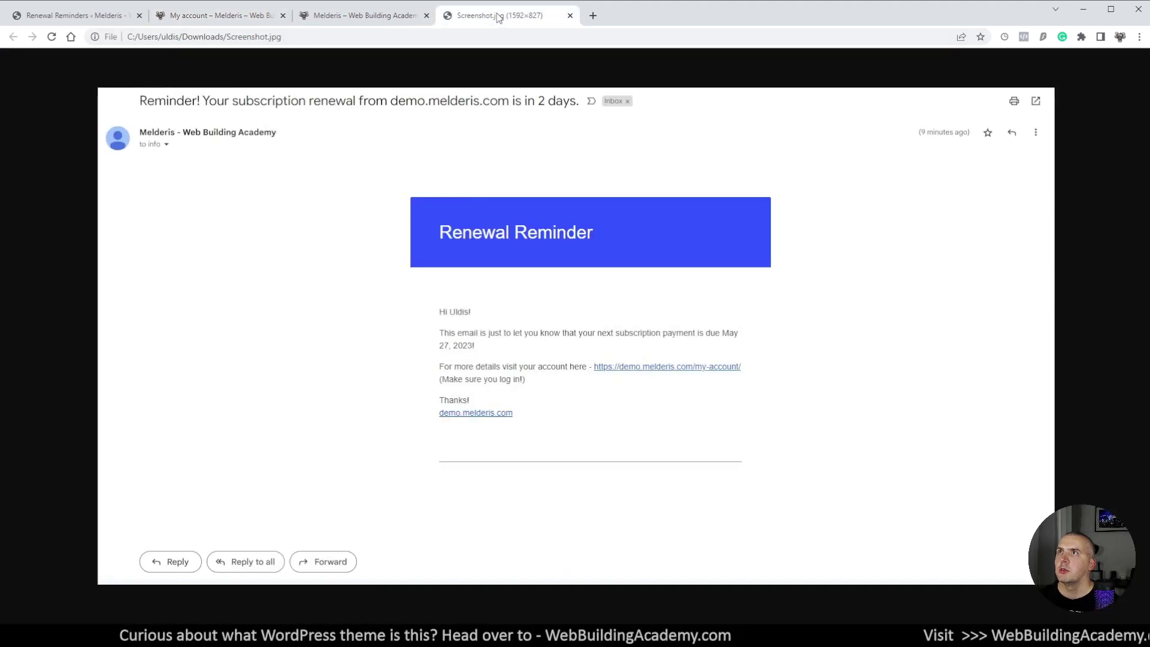